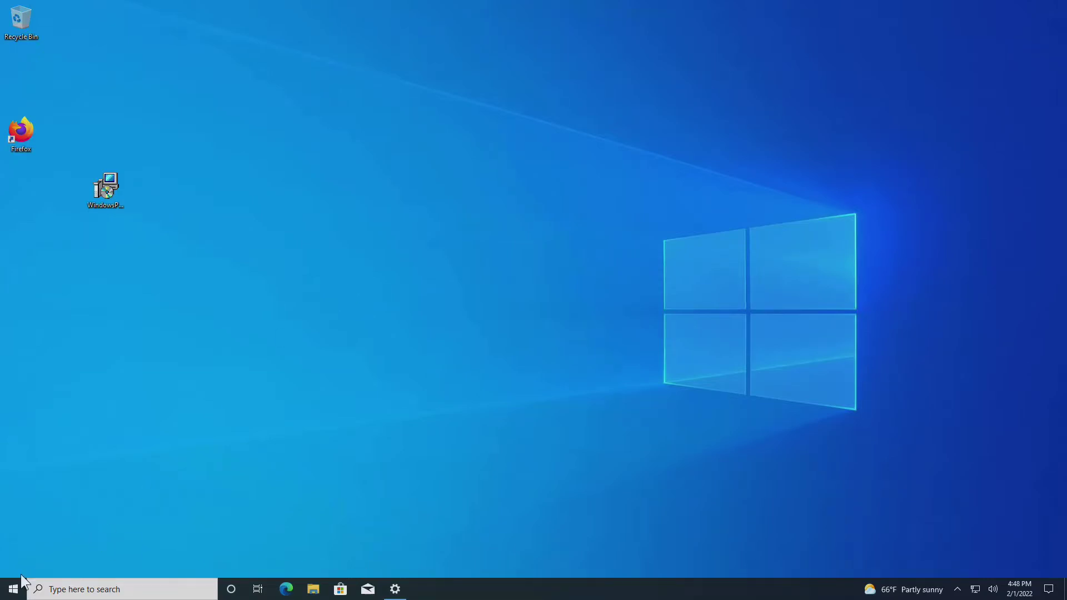
Open Settings' Update & Security Windows Update page, which shows this PC fails Windows 11 requirements.
click(12, 587)
click(14, 539)
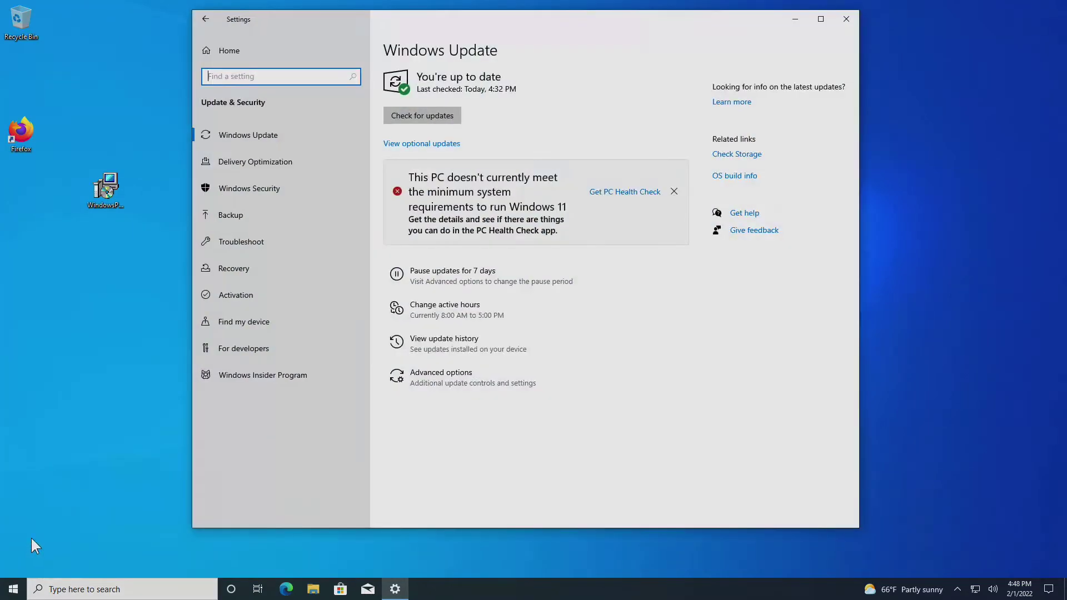
click(220, 49)
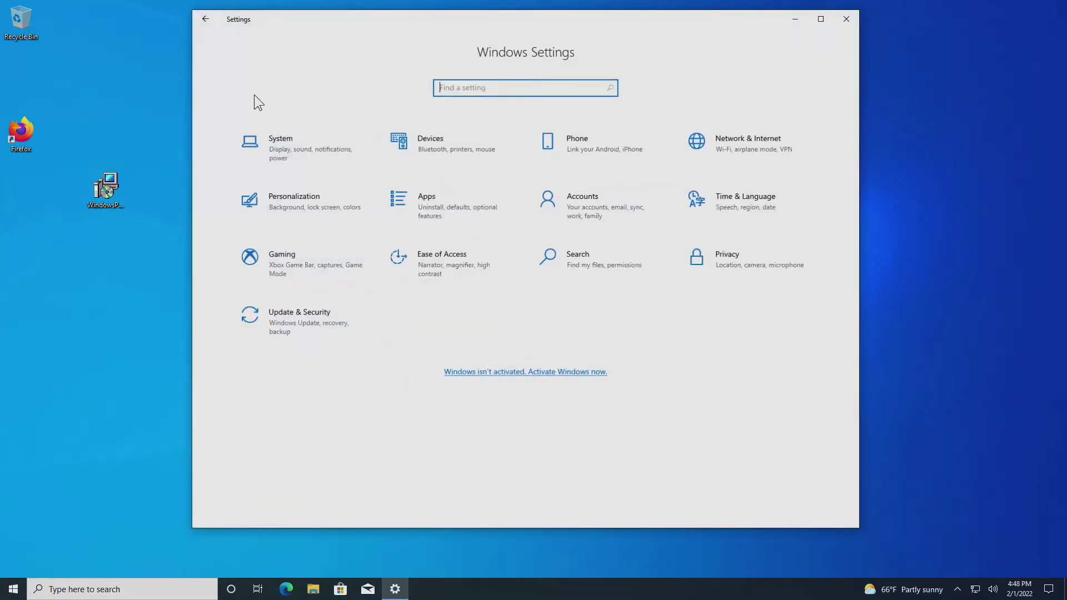
click(306, 314)
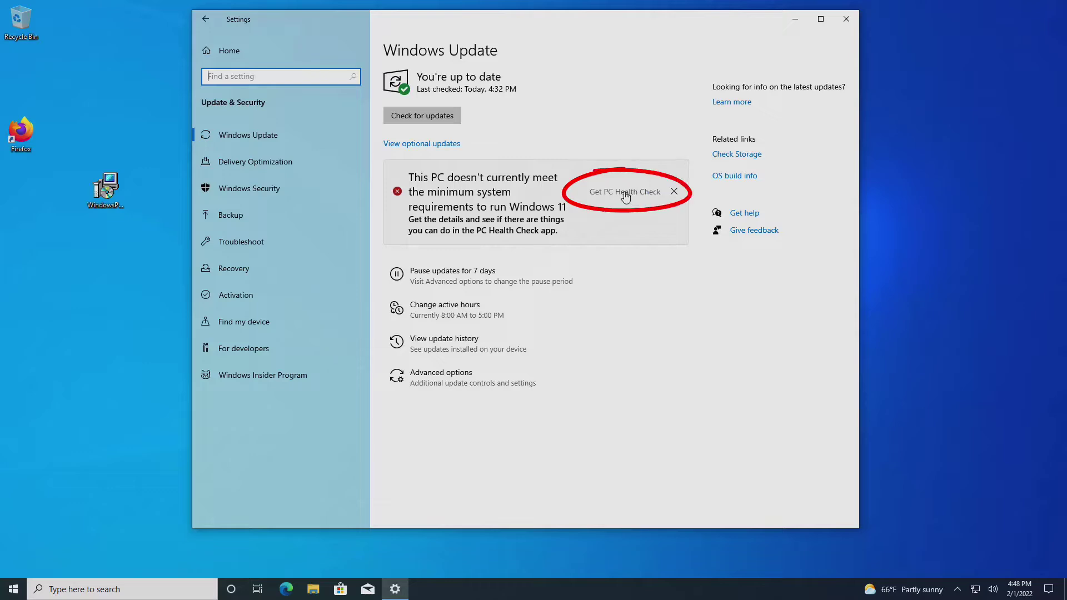
Follow Get PC Health Check to Microsoft's Windows 11 page and scroll to the compatibility download section.
click(625, 192)
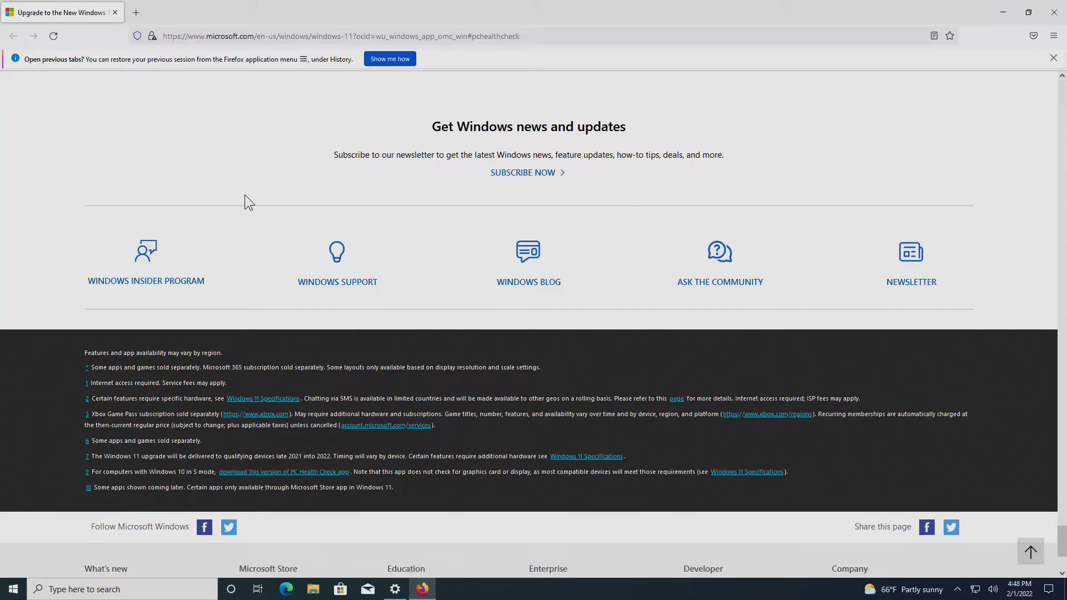
scroll(242, 194, down, 3)
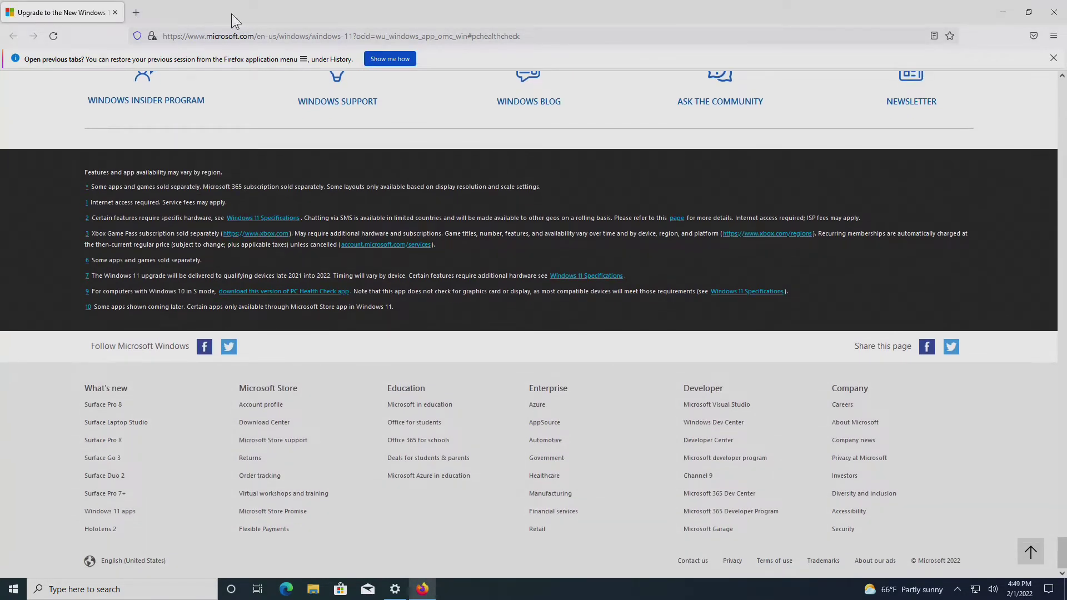
scroll(264, 294, up, 10)
scroll(172, 395, down, 3)
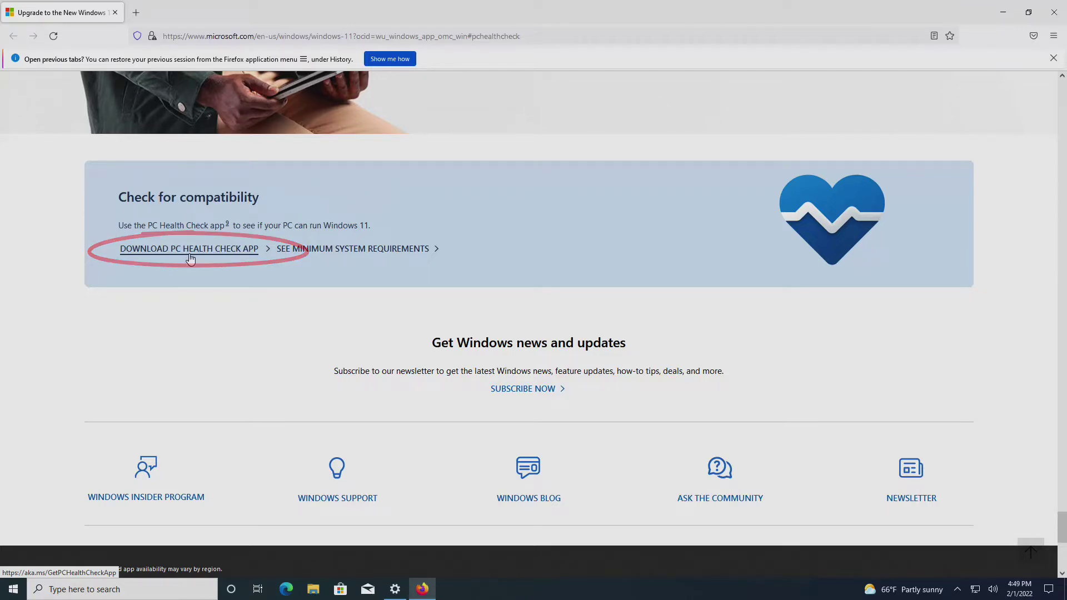
Install PC Health Check from the desktop installer, accepting the terms and adding a desktop shortcut.
click(1007, 10)
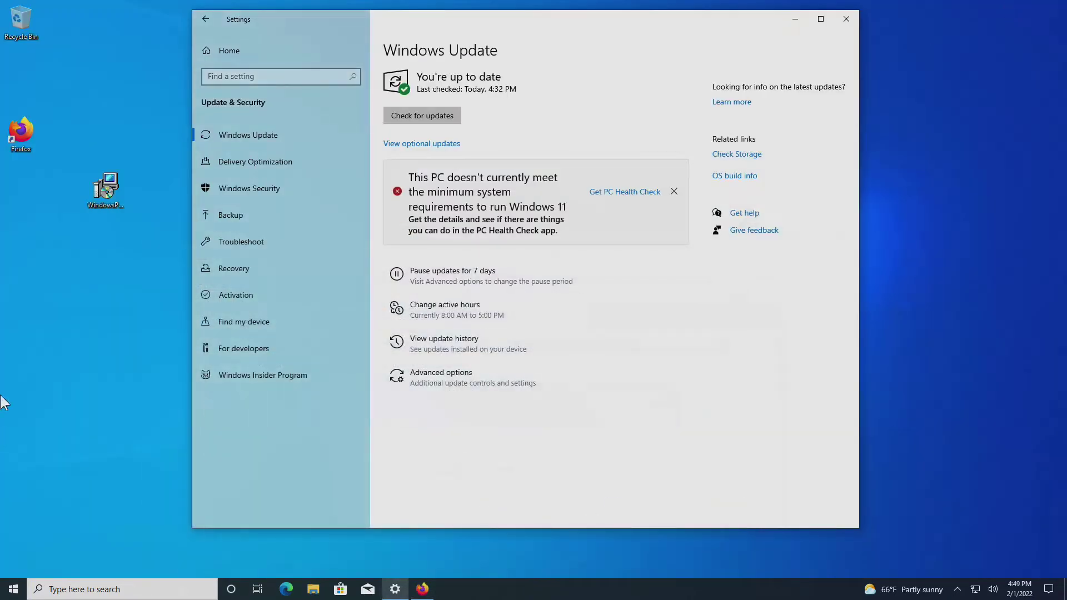
click(108, 199)
double_click(108, 199)
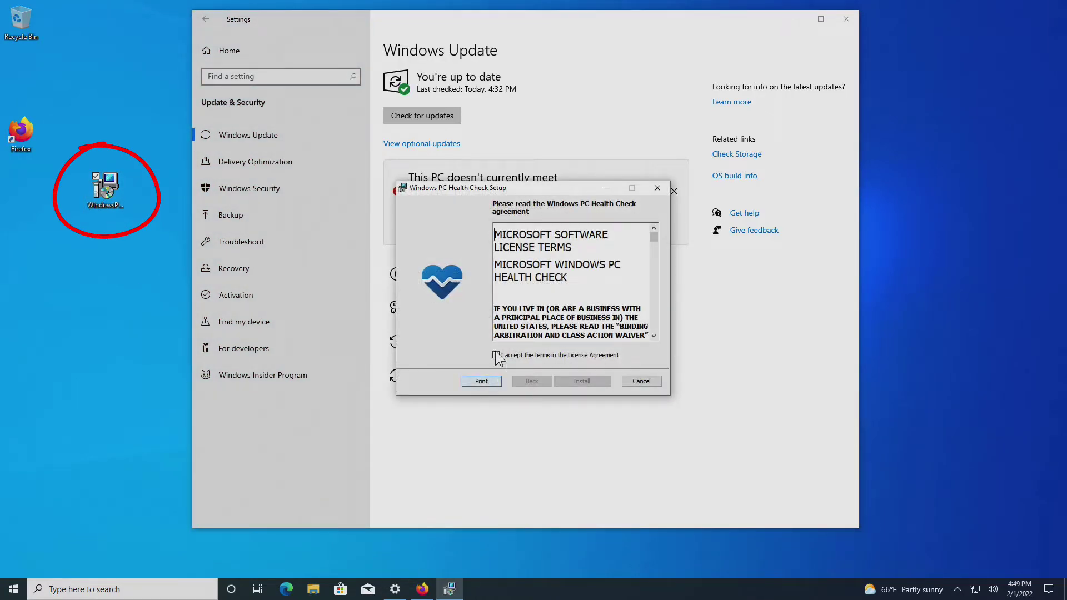
click(496, 355)
click(581, 381)
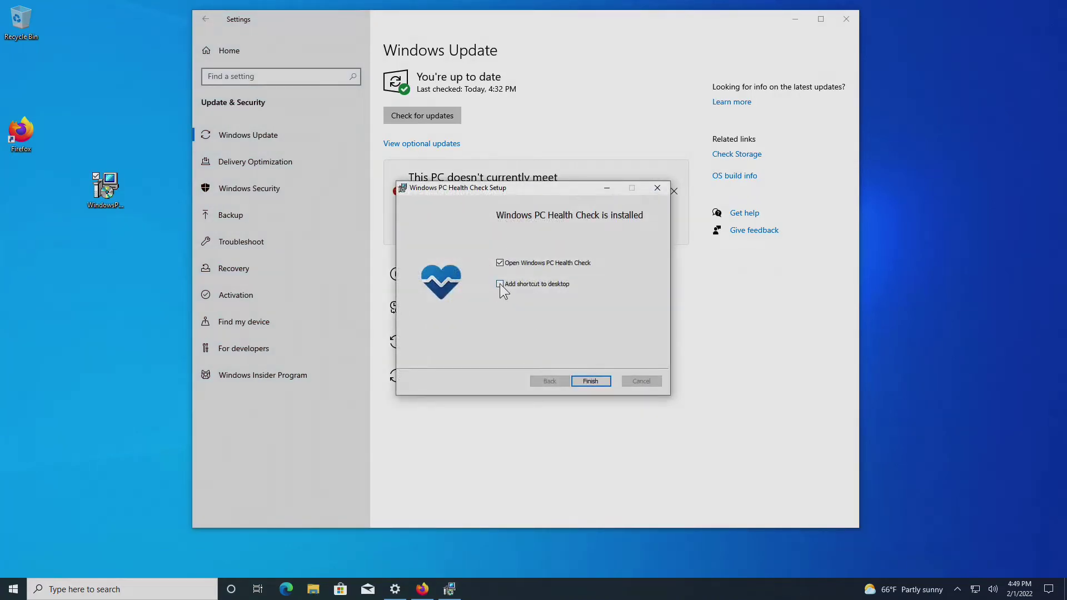
click(500, 285)
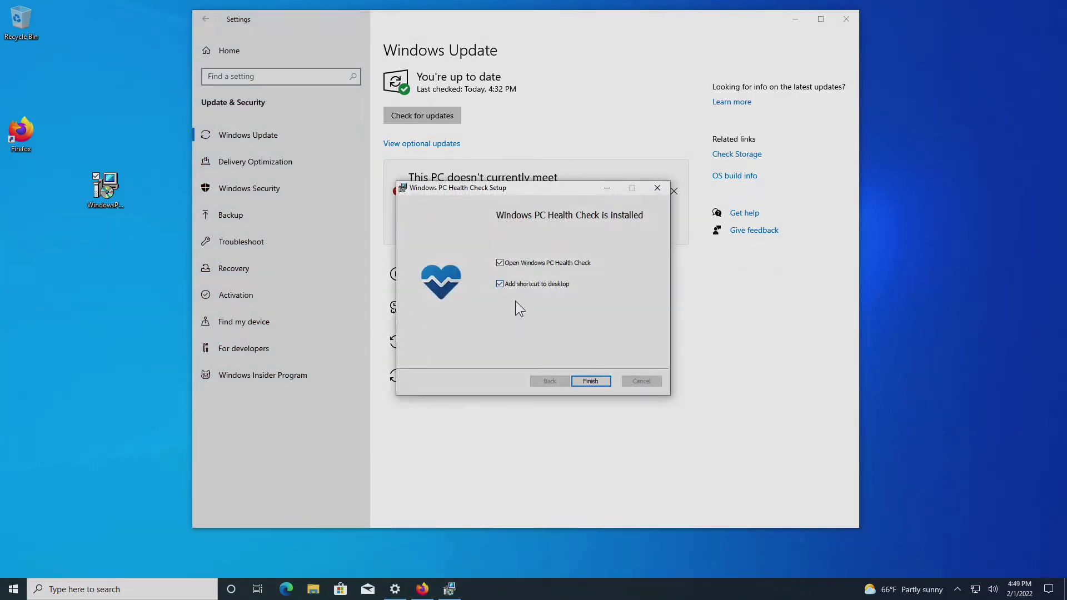
click(600, 382)
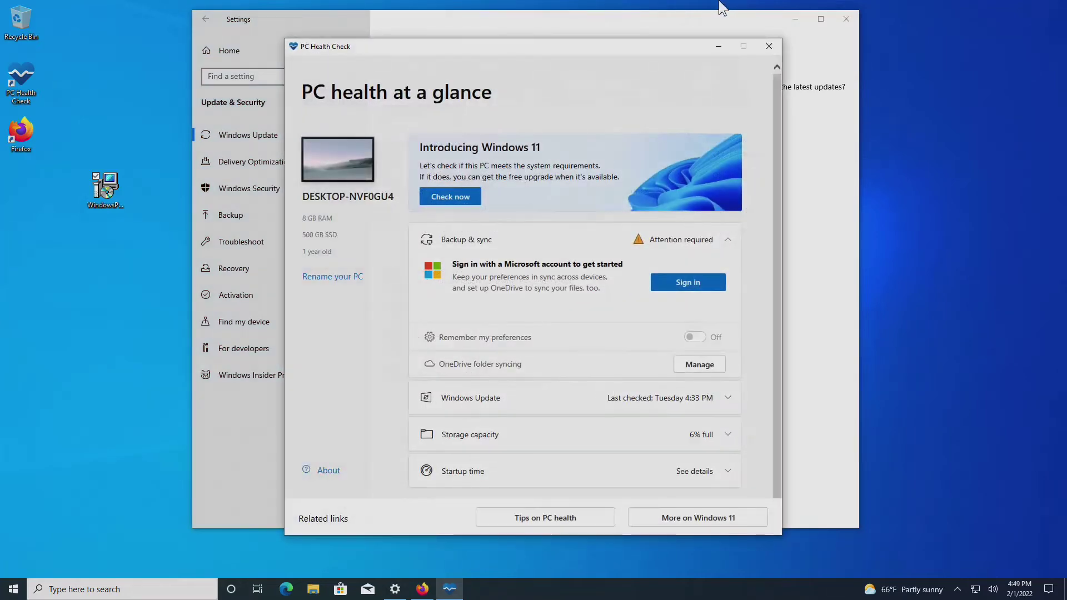
Run the Windows 11 check in PC Health Check and highlight the TPM 2.0 not-detected warning.
click(795, 18)
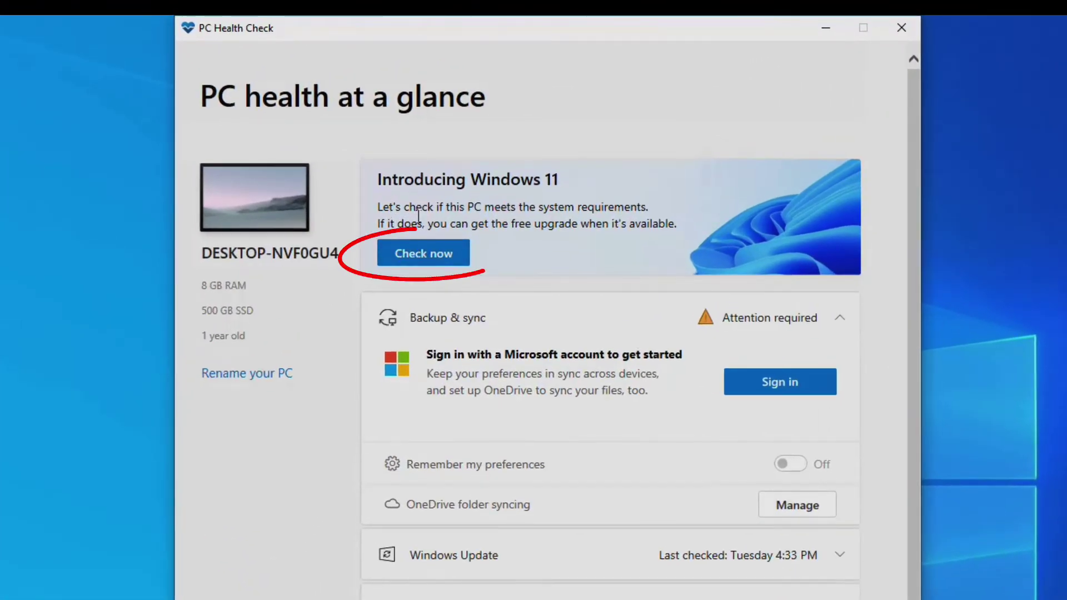
click(421, 258)
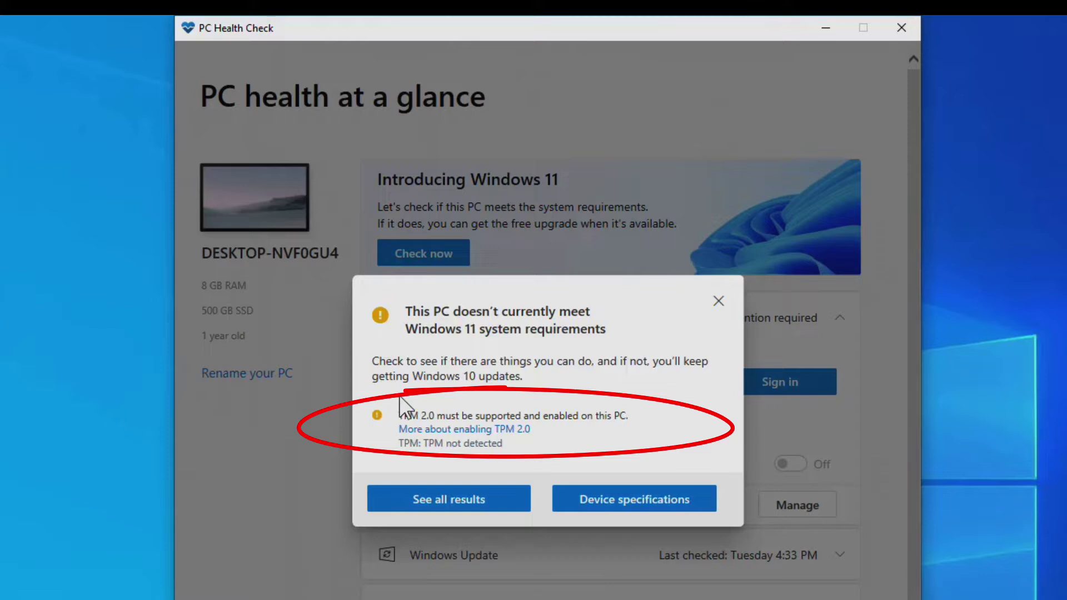
drag(437, 417, 410, 421)
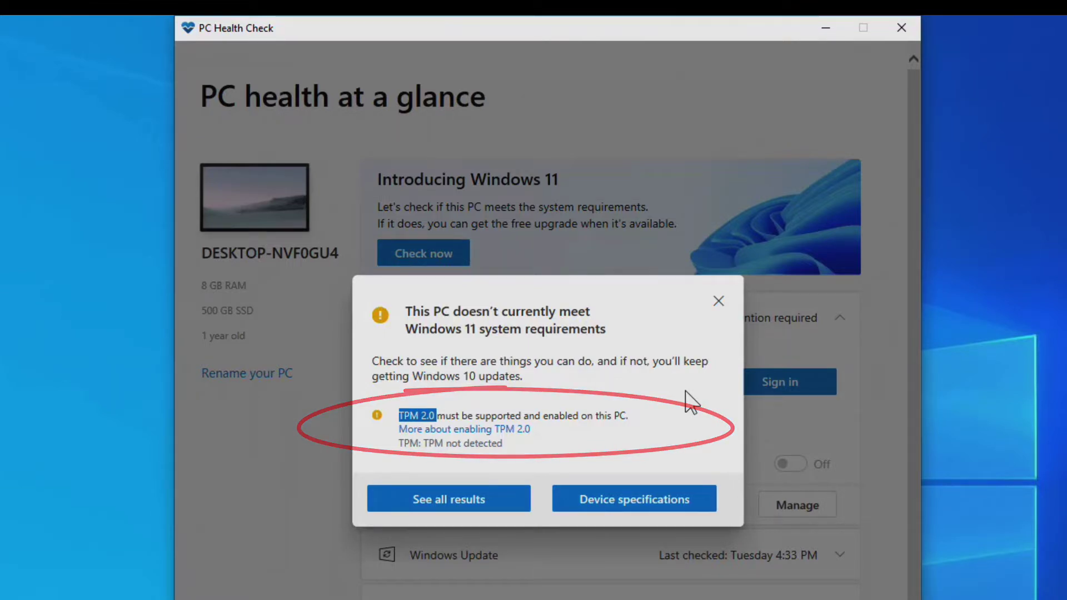
Show all results, highlighting the Secure Boot, i5-10400 processor, memory and failing TPM lines.
click(464, 500)
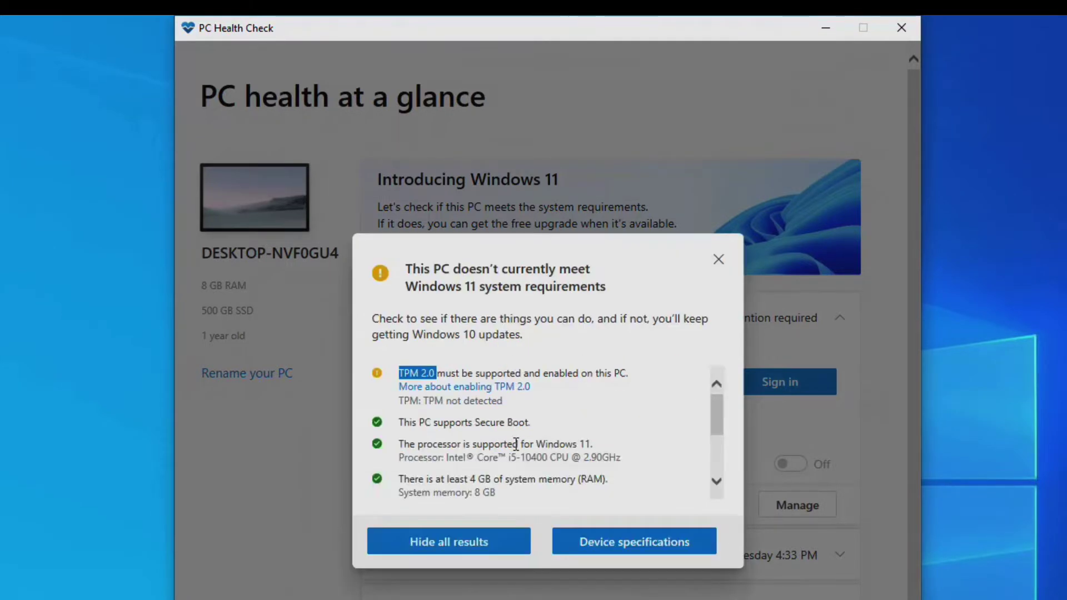
drag(530, 421, 402, 427)
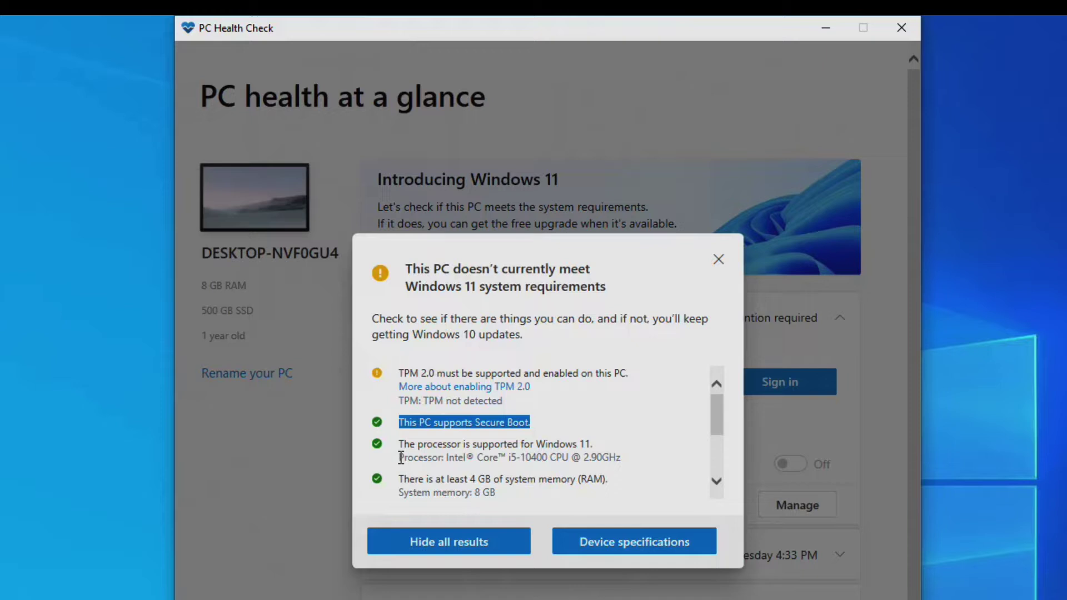
drag(403, 457, 618, 460)
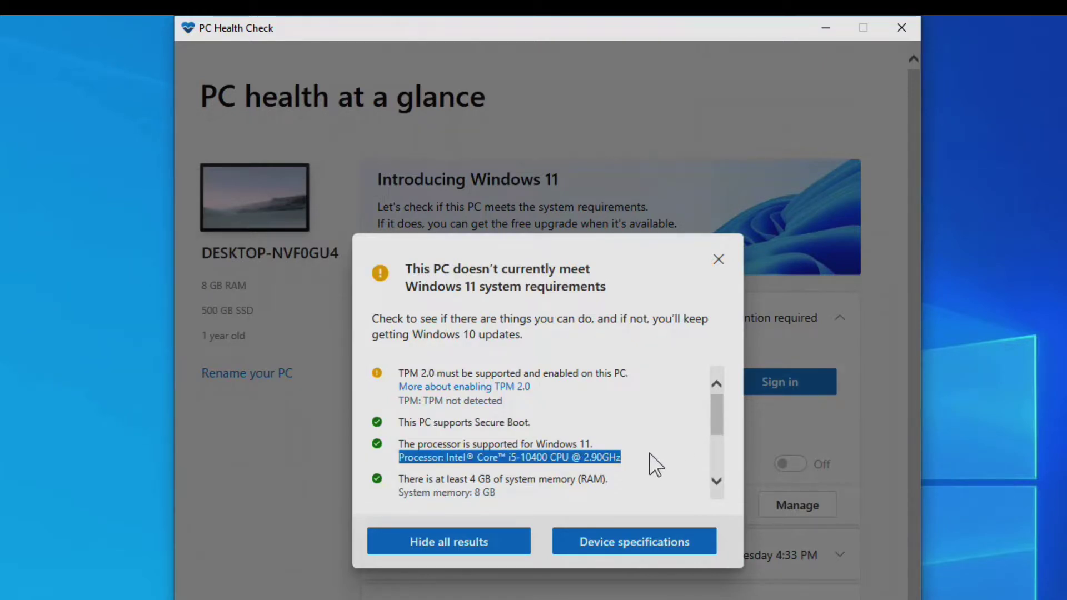
drag(468, 479, 530, 478)
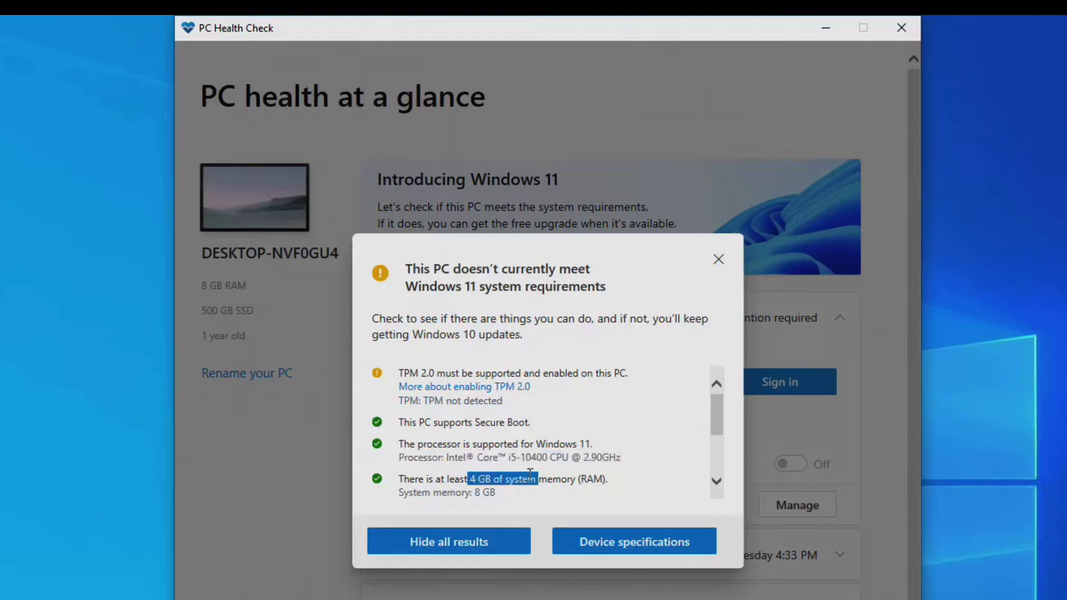
click(644, 468)
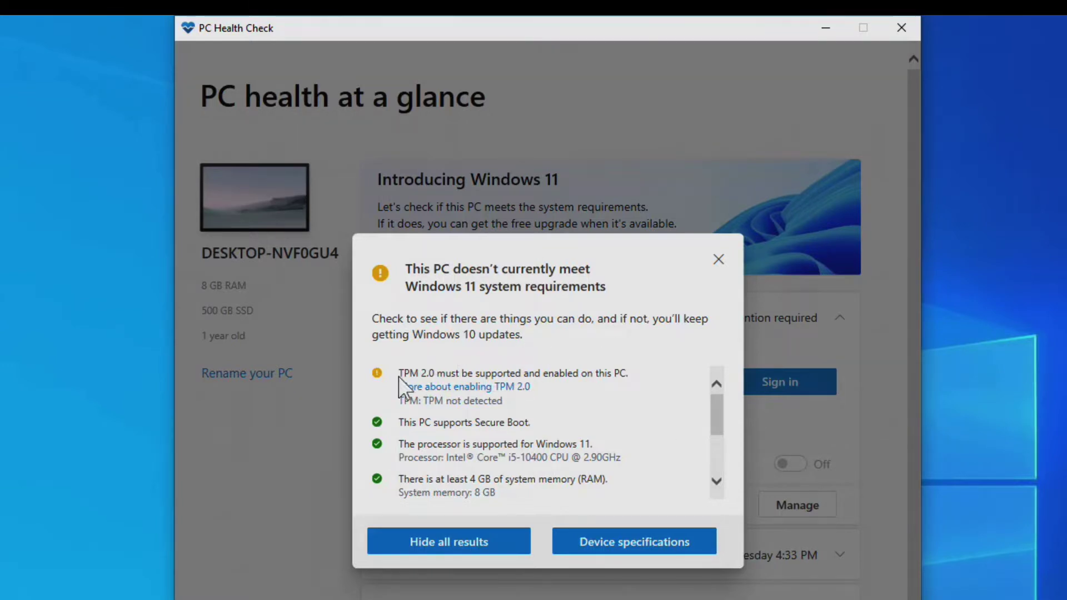
mouse_move(398, 374)
mouse_down()
mouse_move(634, 371)
mouse_move(630, 398)
mouse_up()
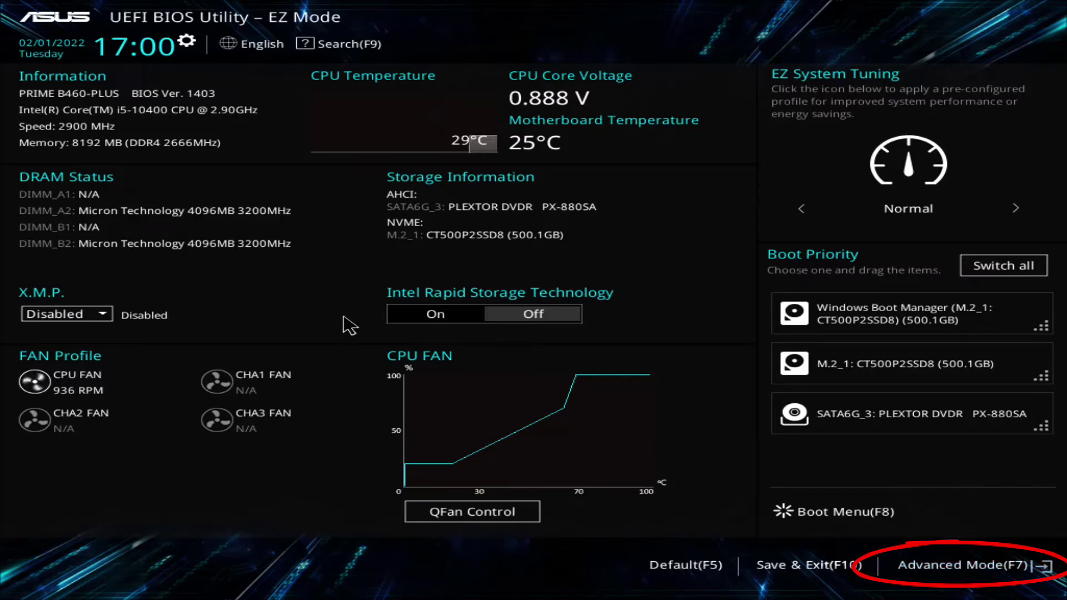
Switch the BIOS to Advanced Mode with F7 and move to PCH-FW Configuration on the Advanced tab.
key(F7)
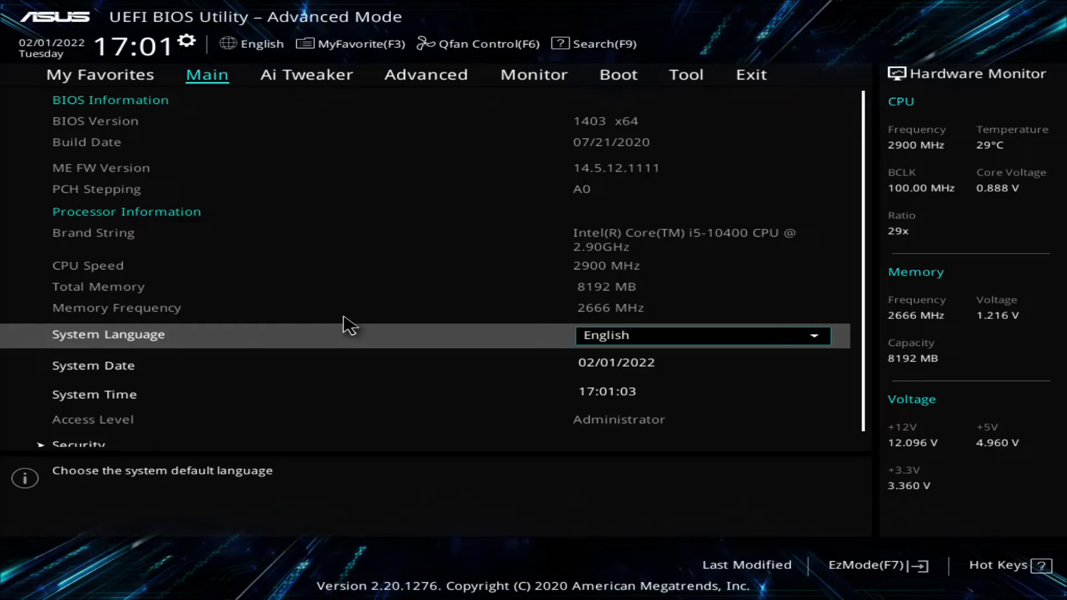
key(Right)
key(Right)
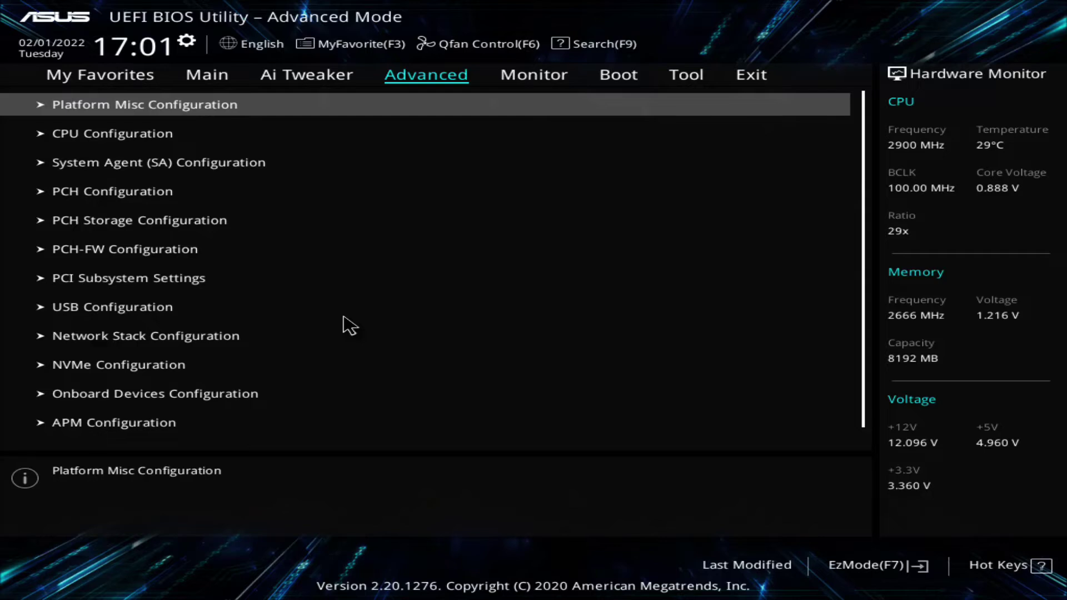
key(Down)
key(Down)
key(Down)
key(Down)
key(Down)
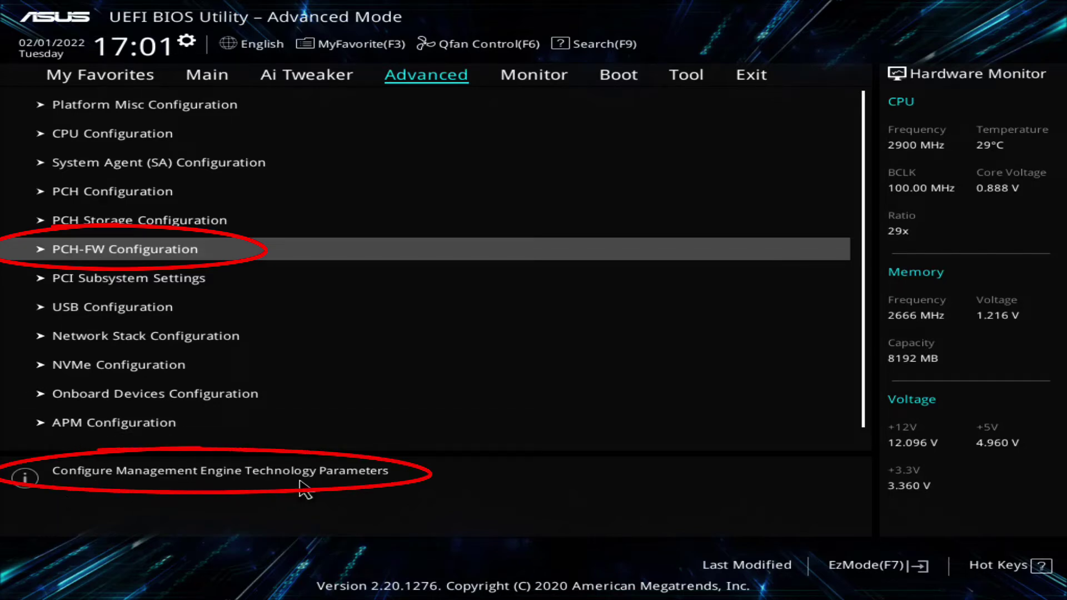
Under PCH-FW Configuration, set TPM Device Selection to Enable Firmware TPM and accept the Intel PTT notice.
key(Return)
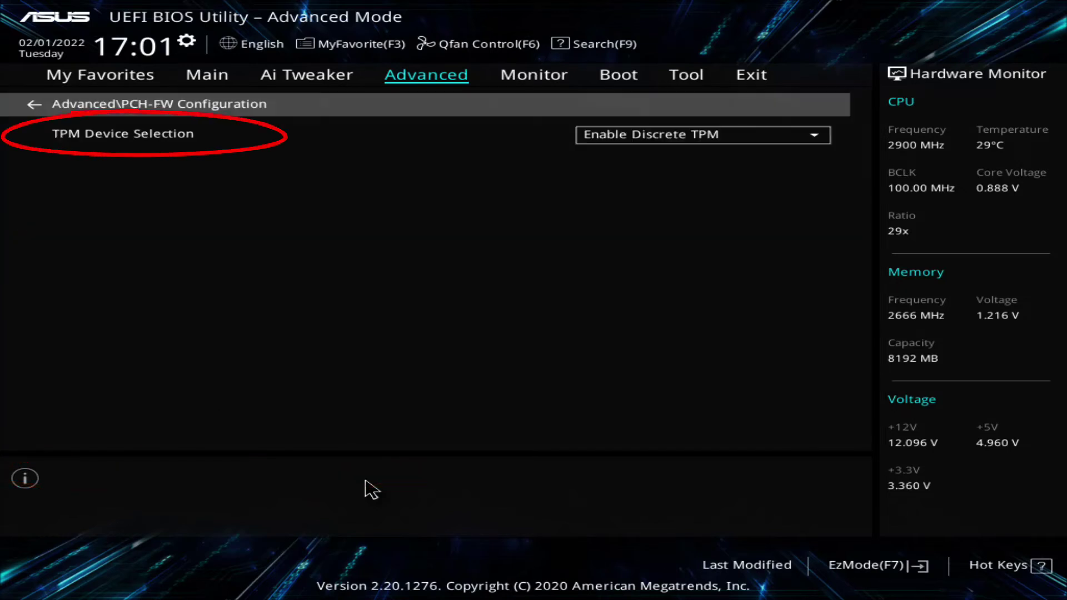
key(Down)
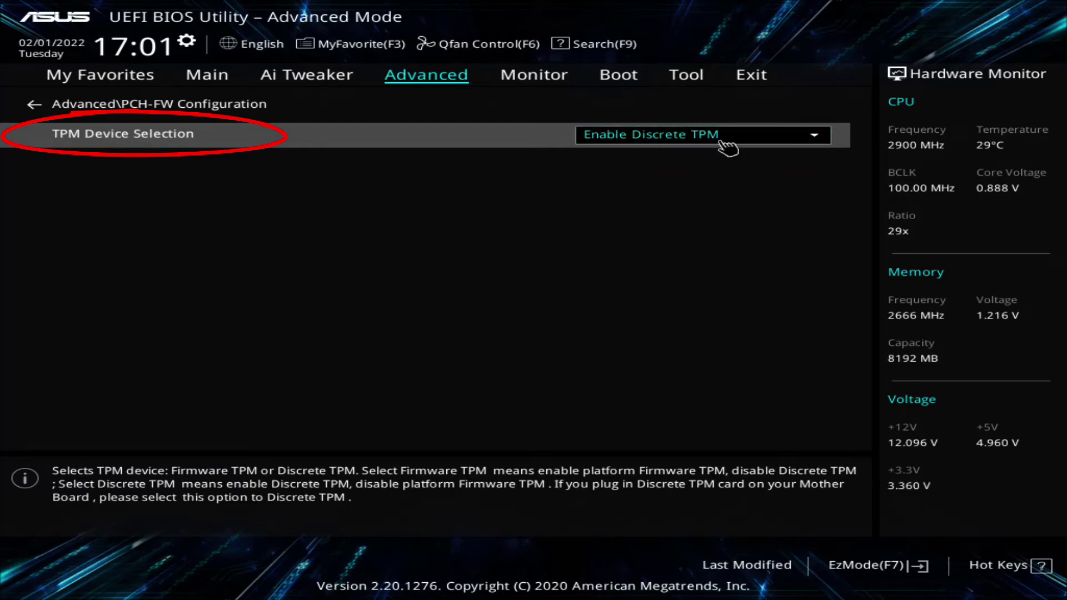
click(750, 143)
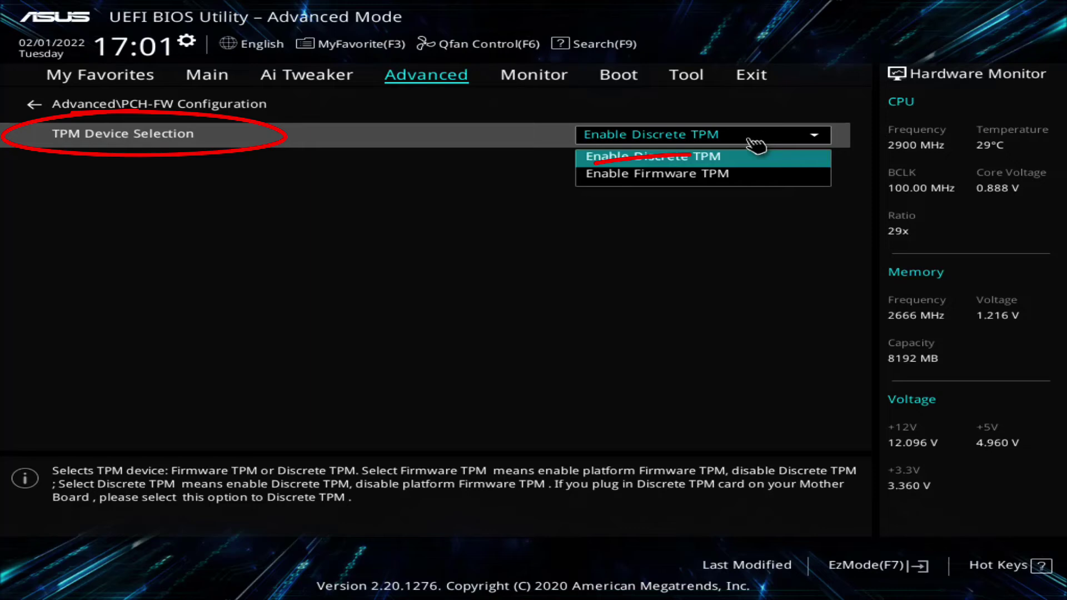
click(643, 176)
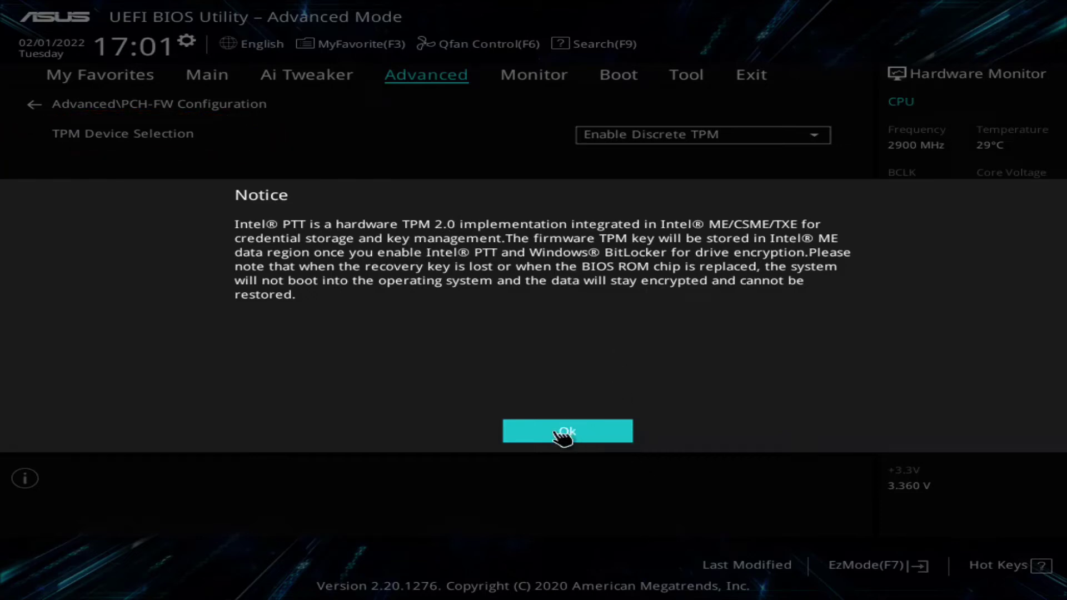
click(608, 441)
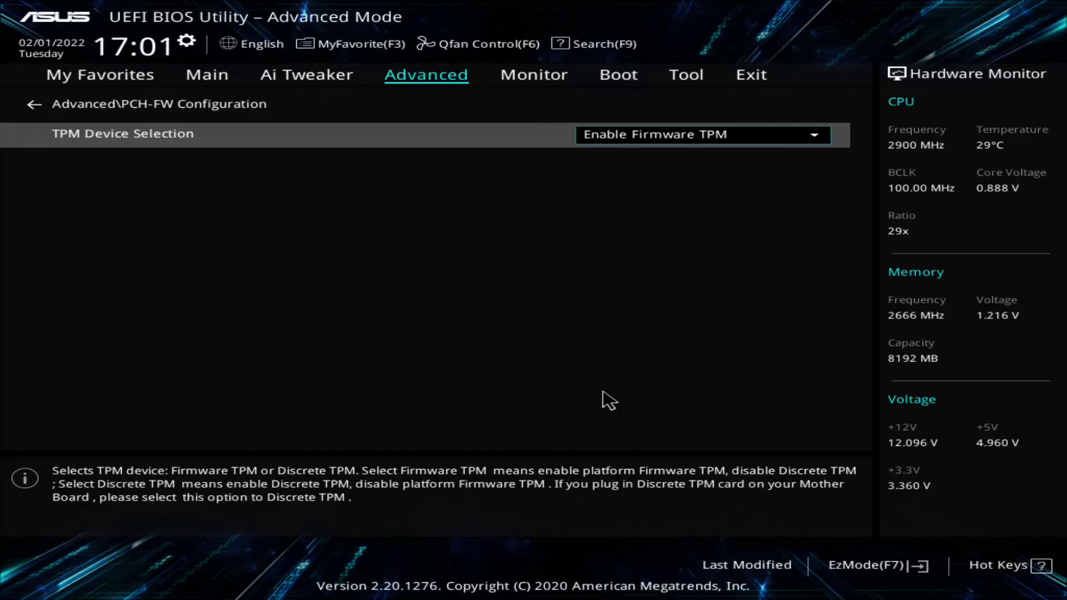
On the Exit tab, choose Save Changes & Reset to save the Firmware TPM change.
key(Right)
key(Right)
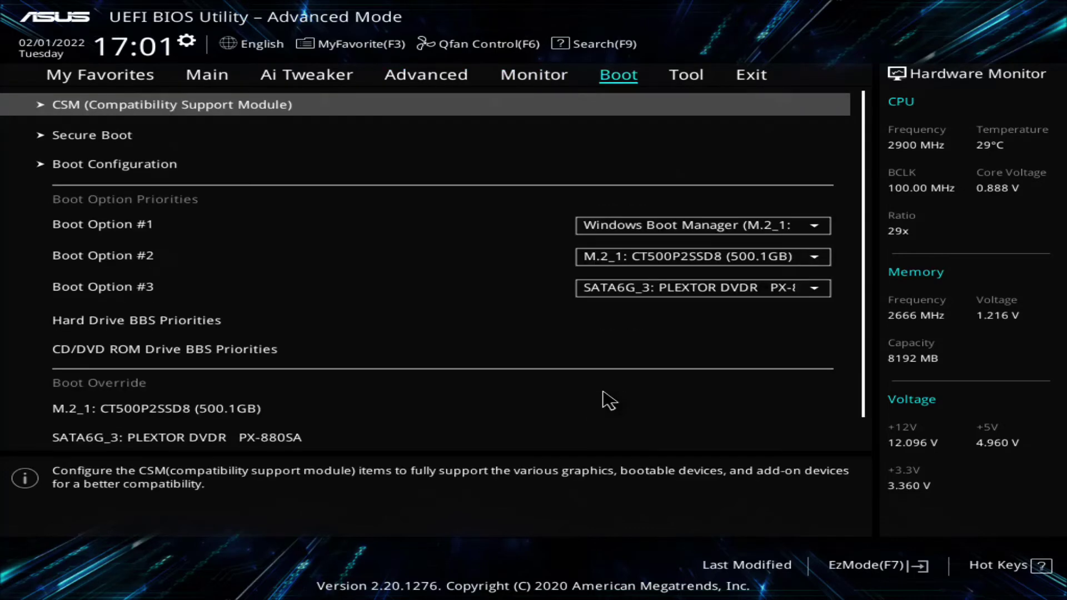
key(Right)
key(Right)
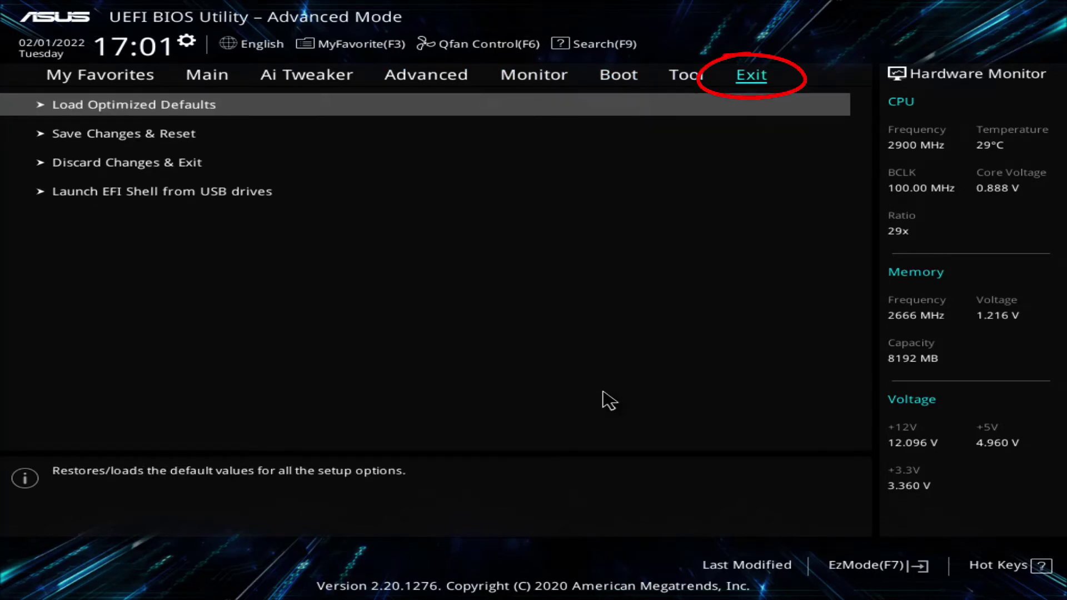
key(Down)
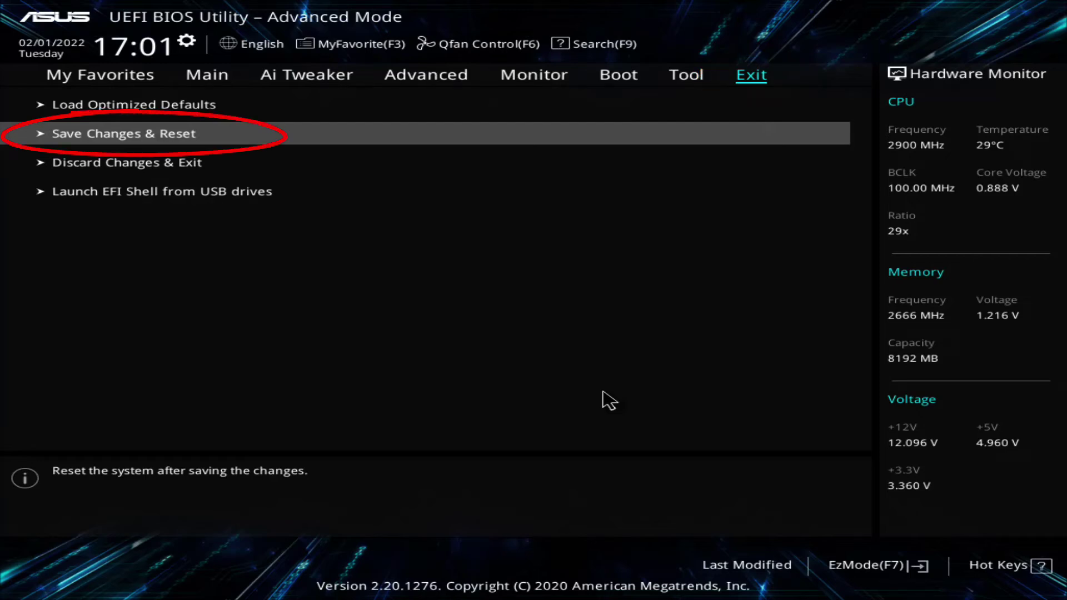
key(Return)
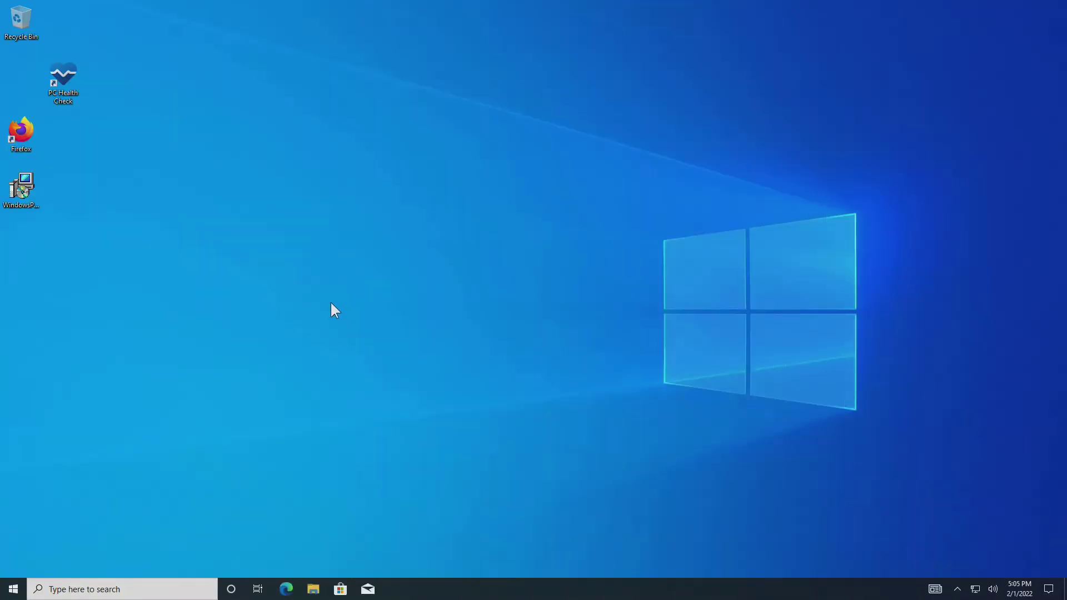
Rerun PC Health Check and highlight the meets-Windows-11 result and the TPM 2.0 enabled line.
double_click(65, 74)
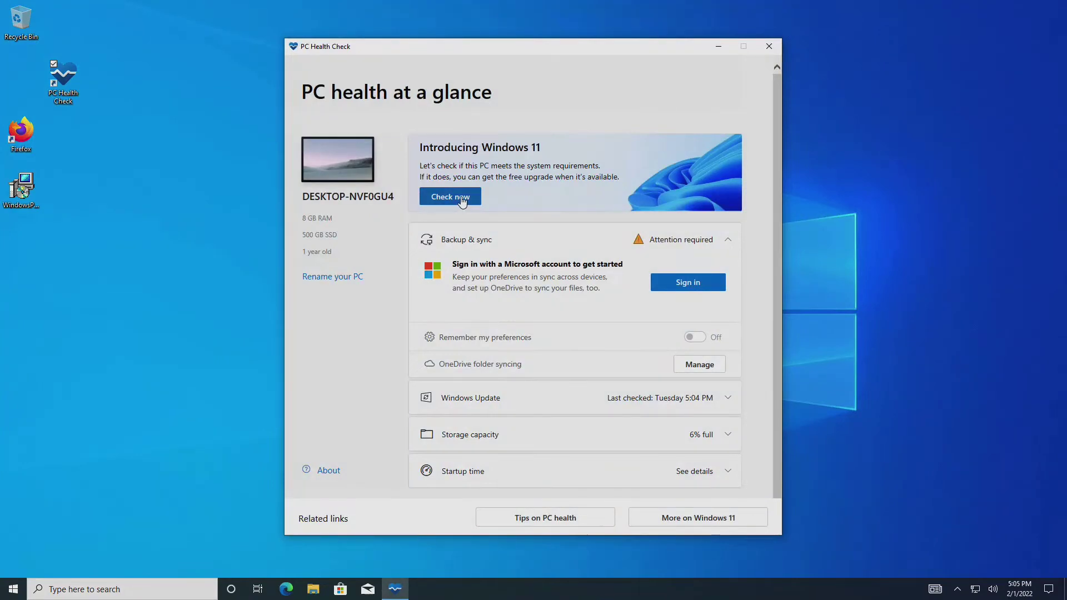
click(460, 203)
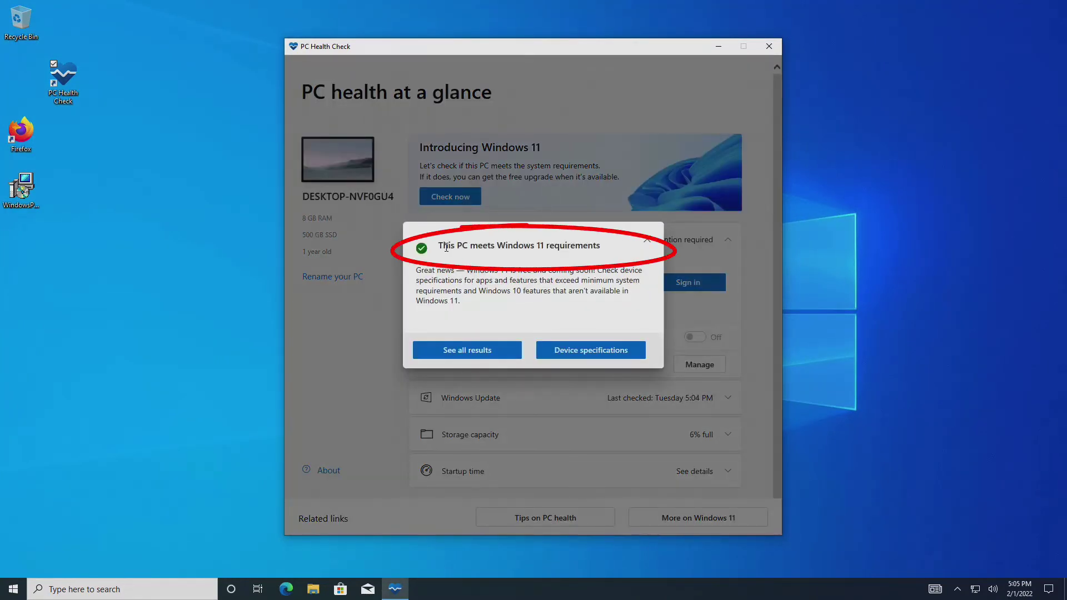
drag(454, 245, 567, 271)
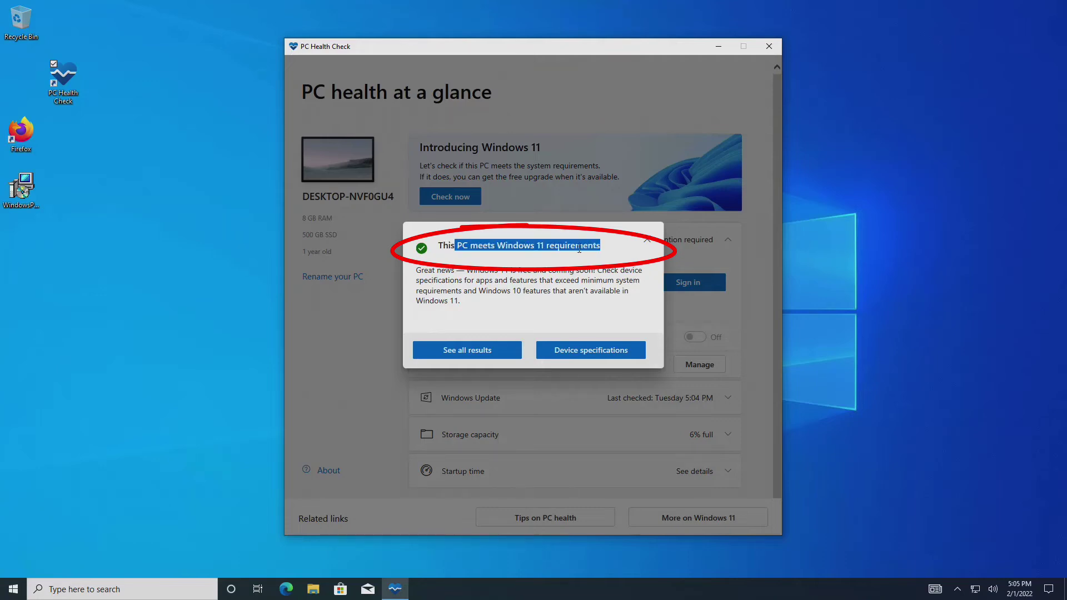
click(481, 350)
drag(435, 297, 522, 303)
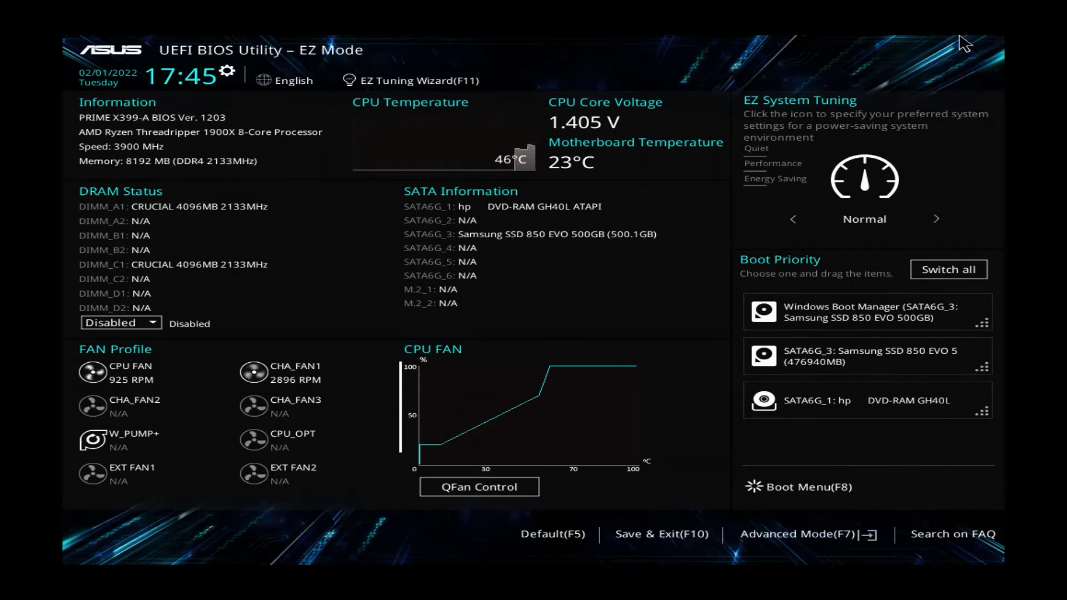
In Advanced Mode, set the AMD fTPM switch under AMD fTPM configuration to Enabled and acknowledge its notice.
key(F7)
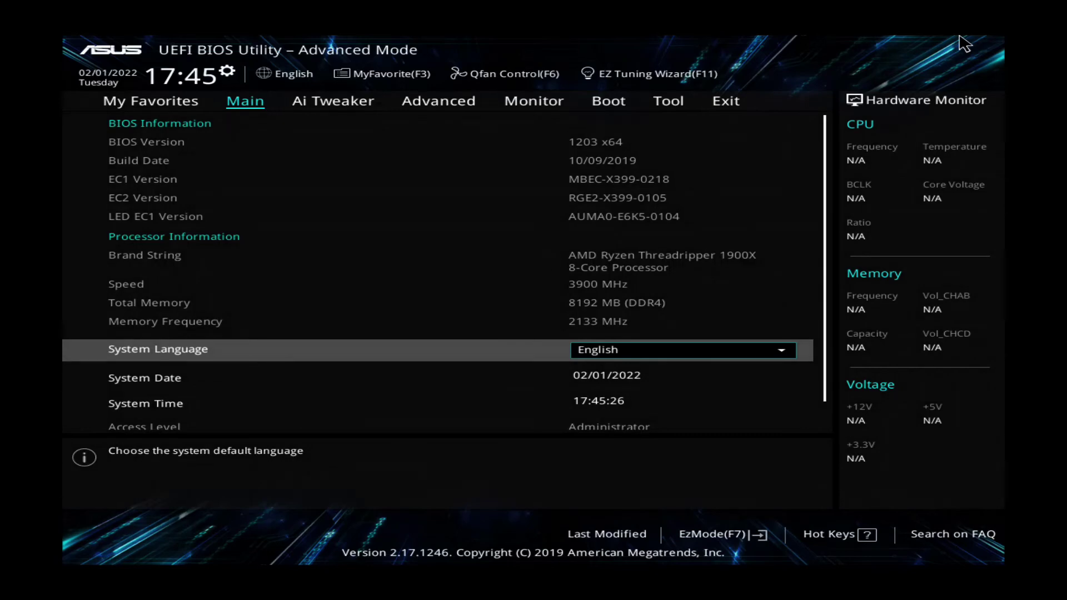
key(Right)
key(Right)
key(Down)
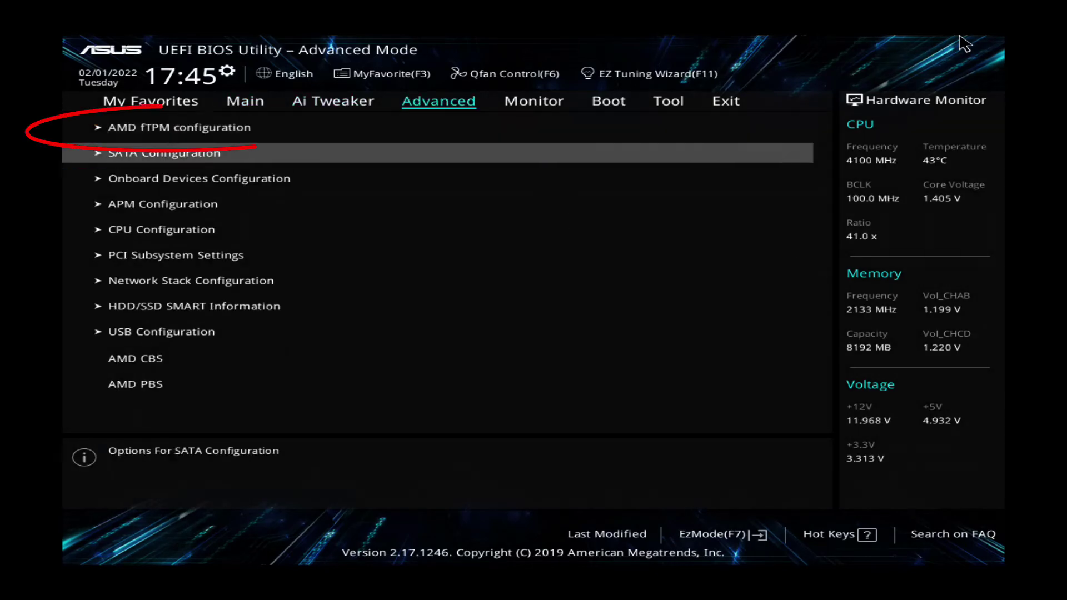
key(Up)
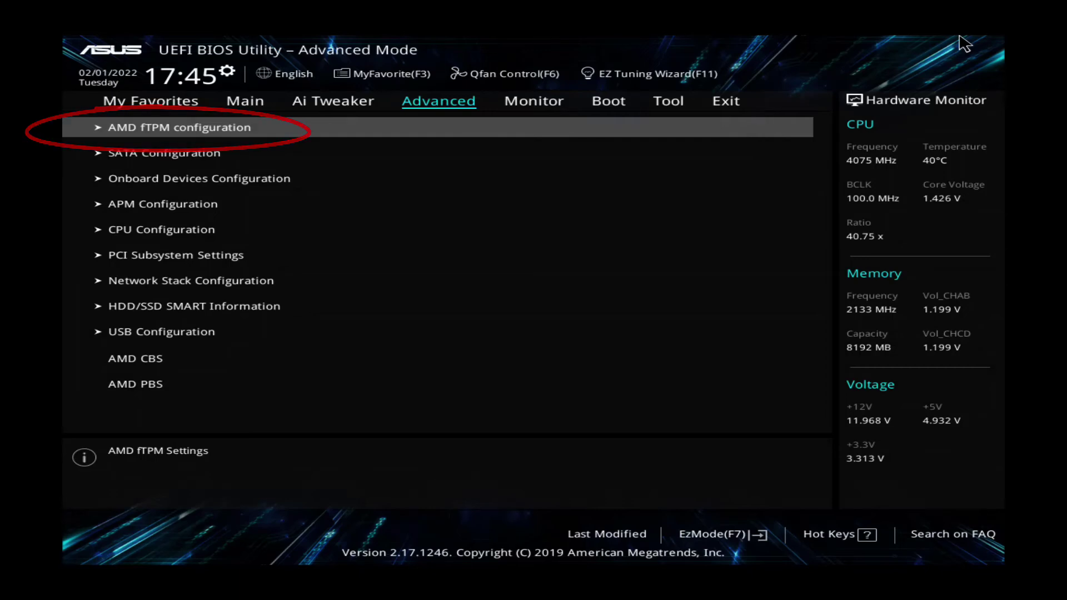
key(Return)
key(Down)
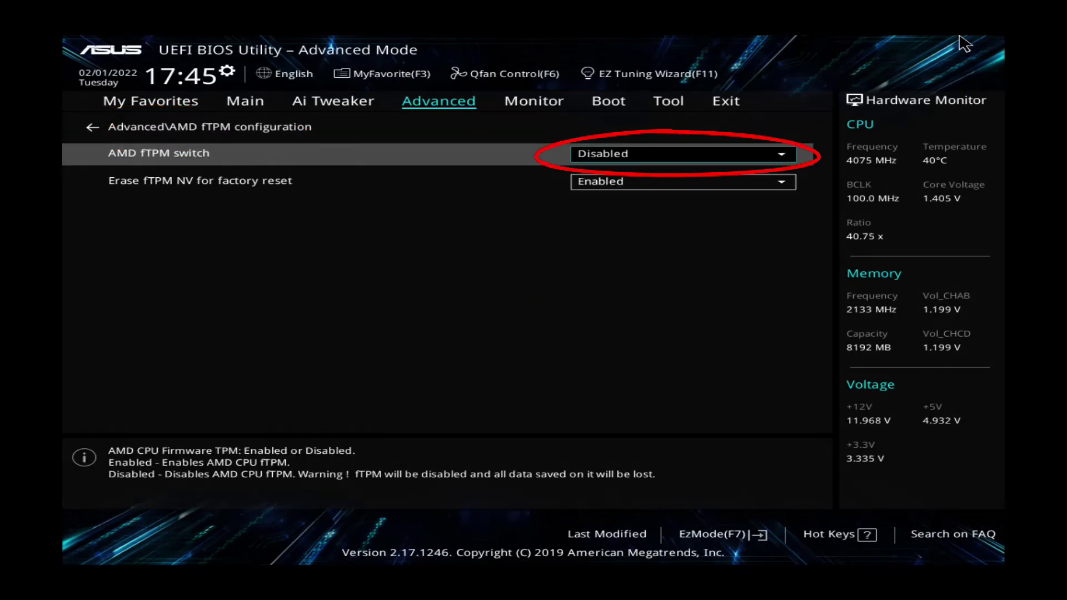
key(Return)
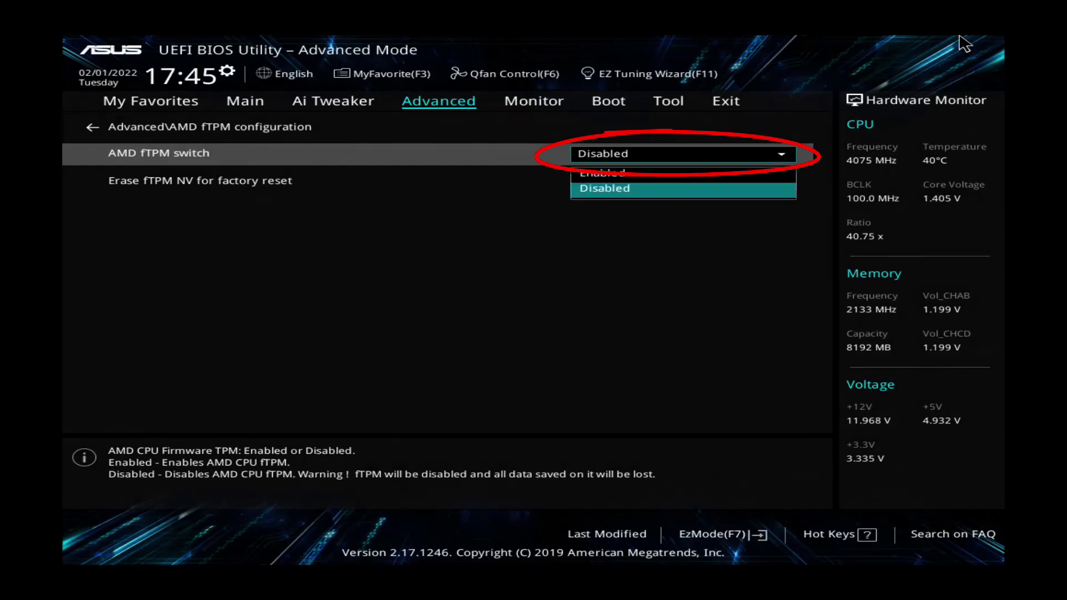
key(Up)
key(Return)
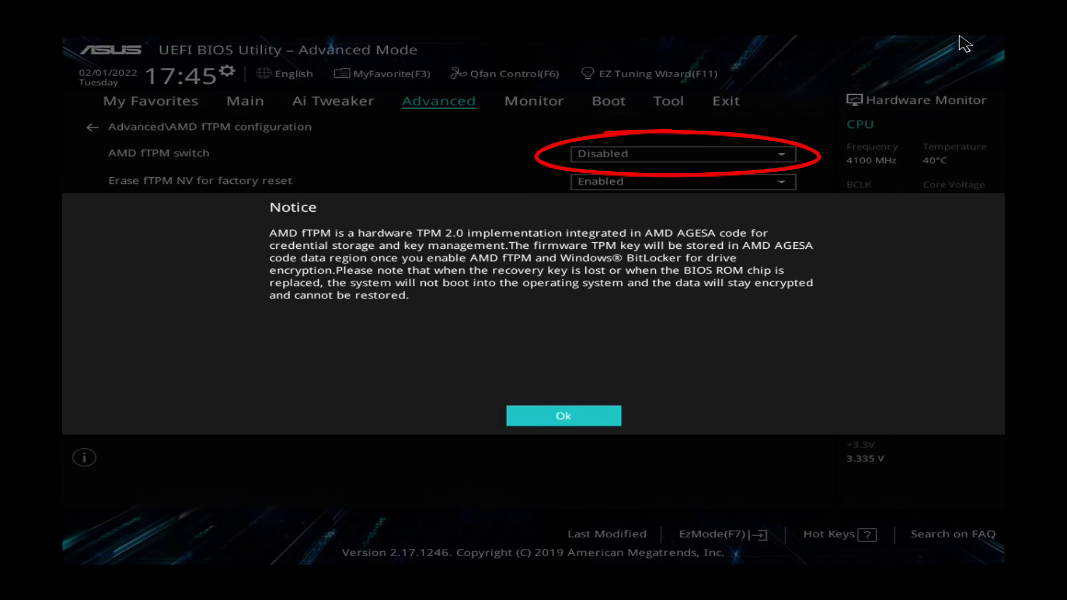
key(Return)
key(Right)
key(Right)
key(Right)
key(Right)
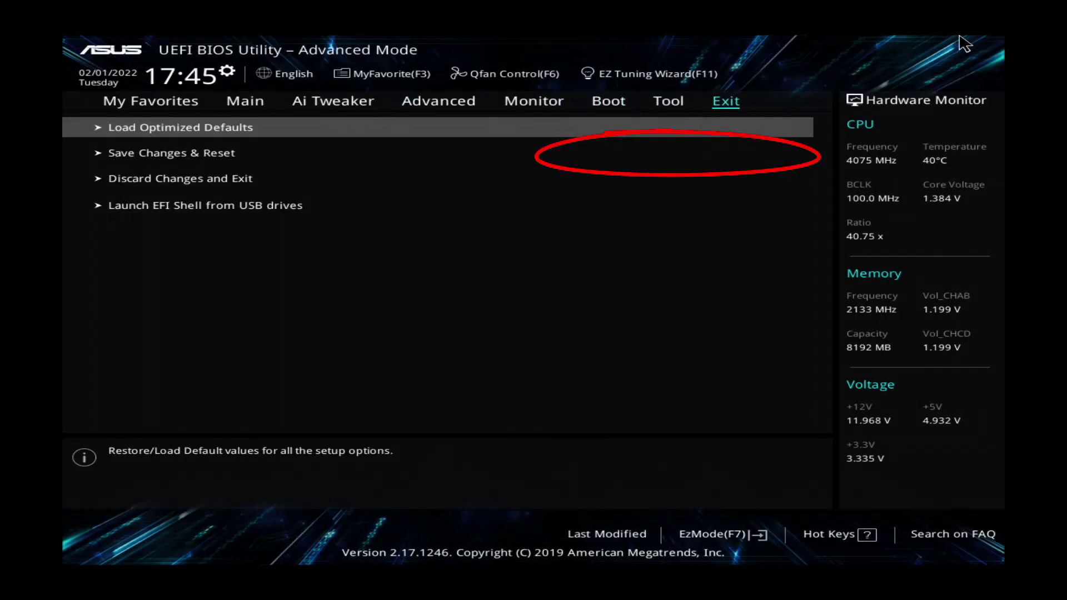
Choose Save Changes & Reset so the confirmation lists AMD fTPM switch going Disabled to Enabled.
key(Down)
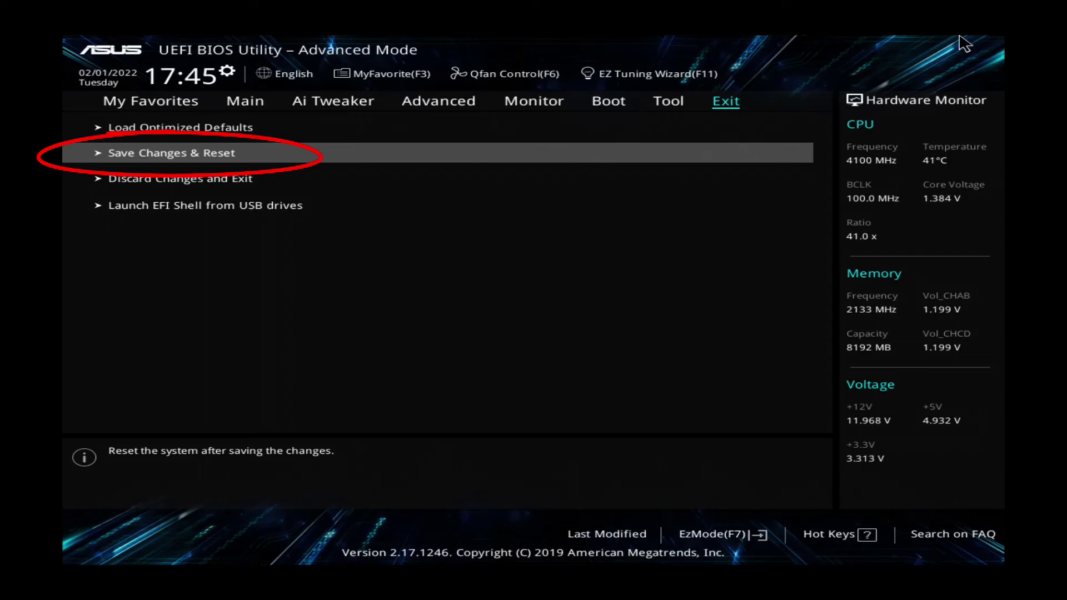
key(Return)
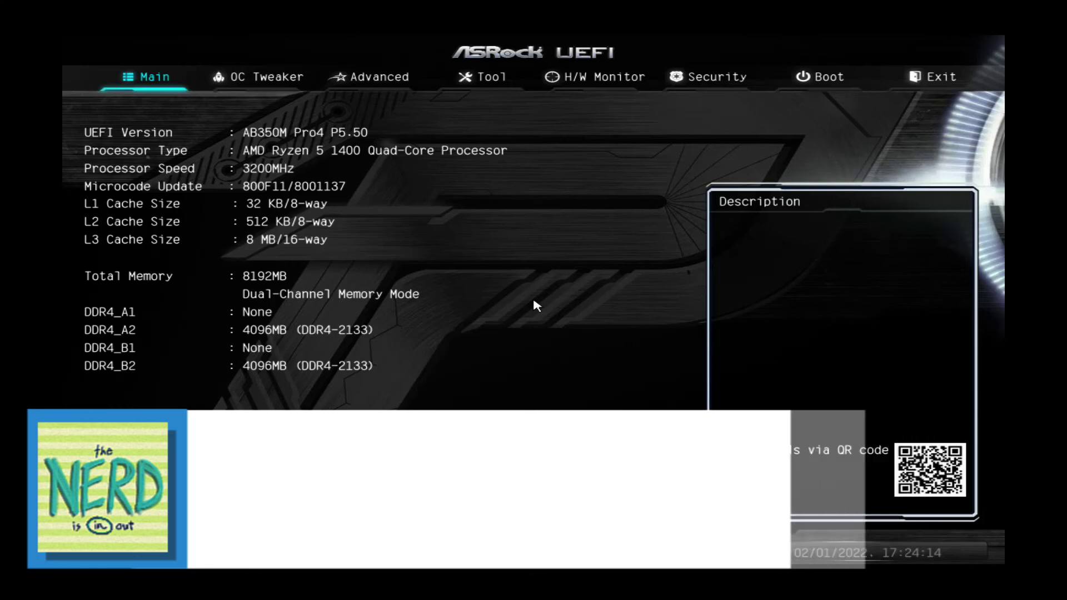
Under Advanced > CPU Configuration, set the AMD fTPM switch to AMD CPU fTPM.
key(Right)
key(Right)
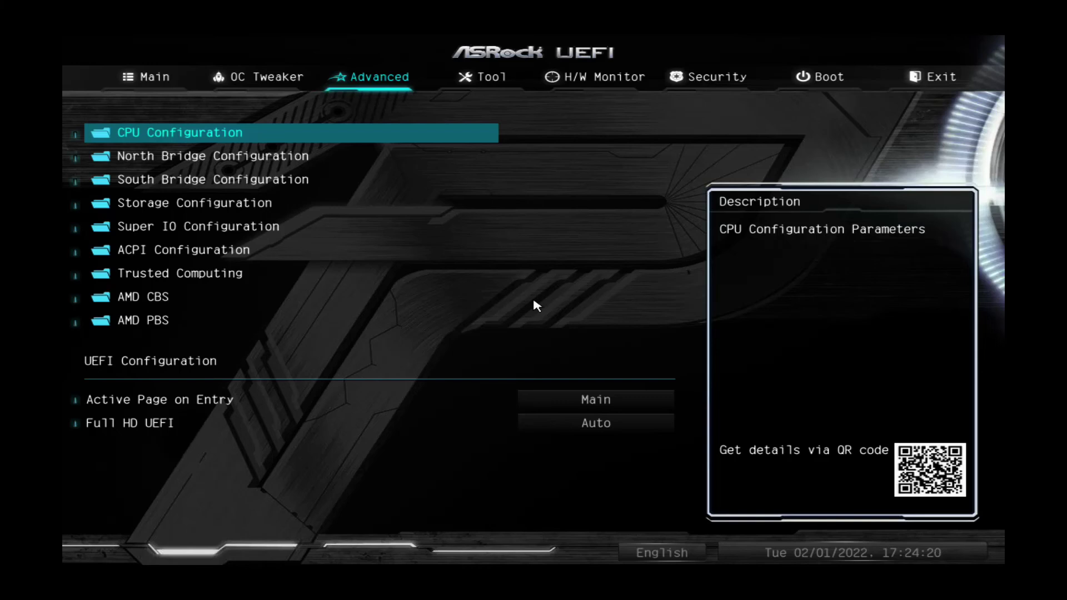
key(Return)
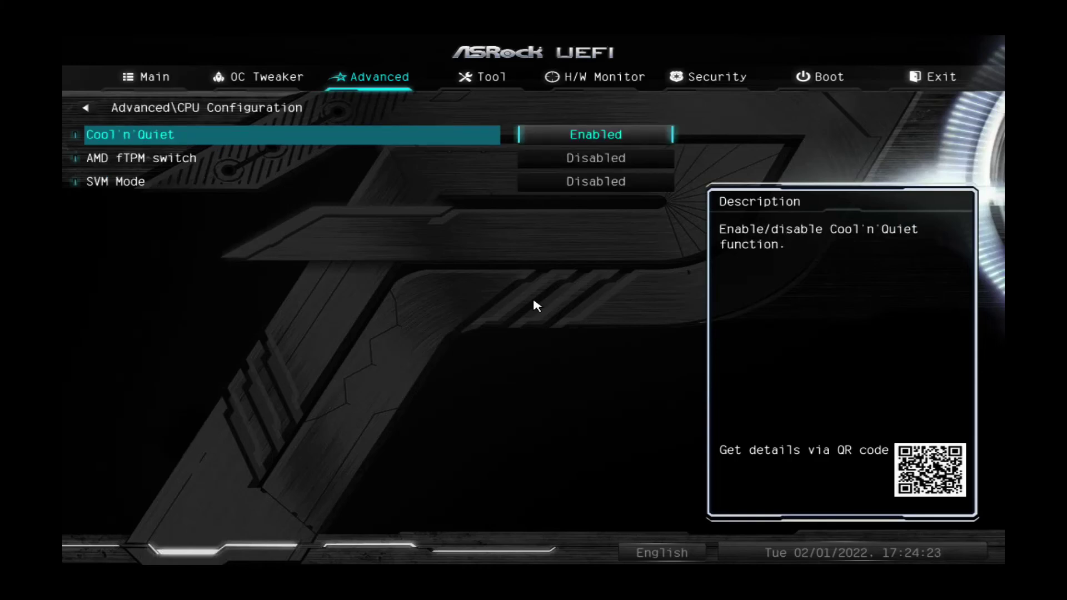
key(Down)
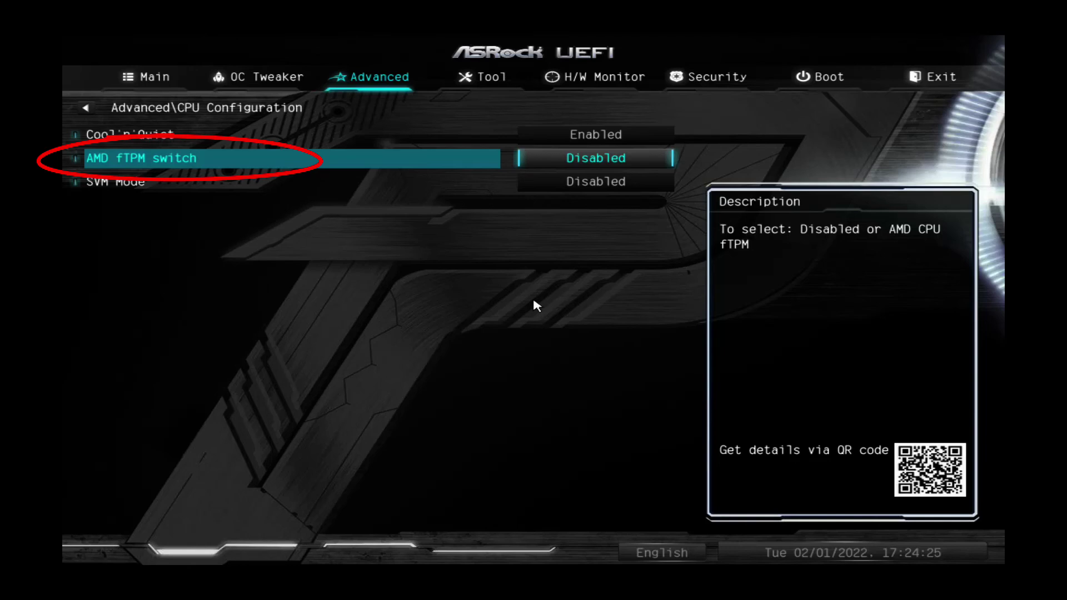
key(Return)
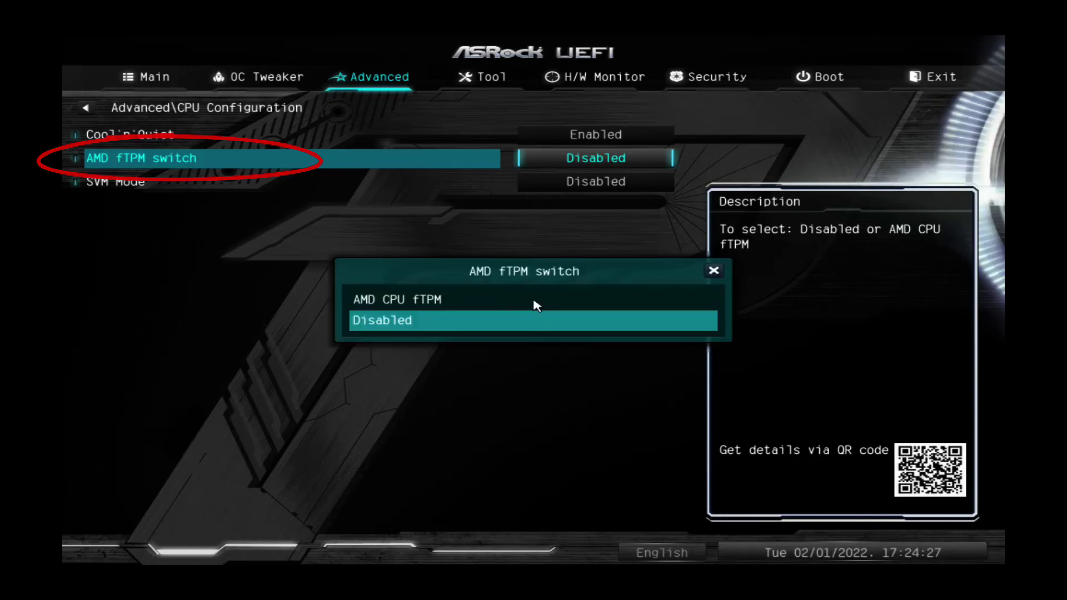
key(Up)
key(Return)
key(Right)
key(Right)
key(Right)
key(Right)
key(Right)
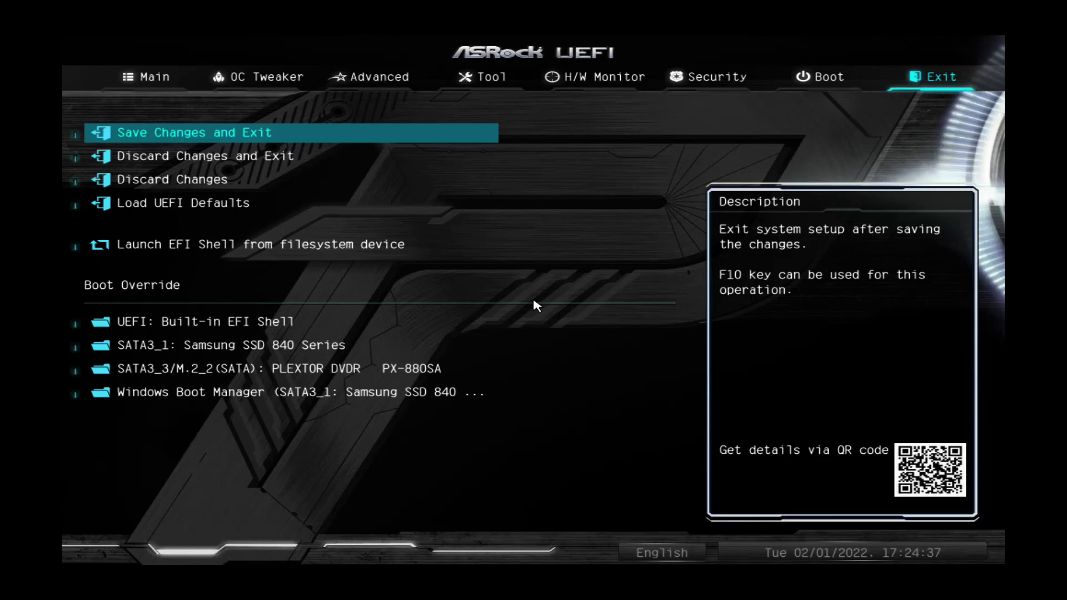
Request saving the ASRock configuration changes and exiting setup with F10.
key(F10)
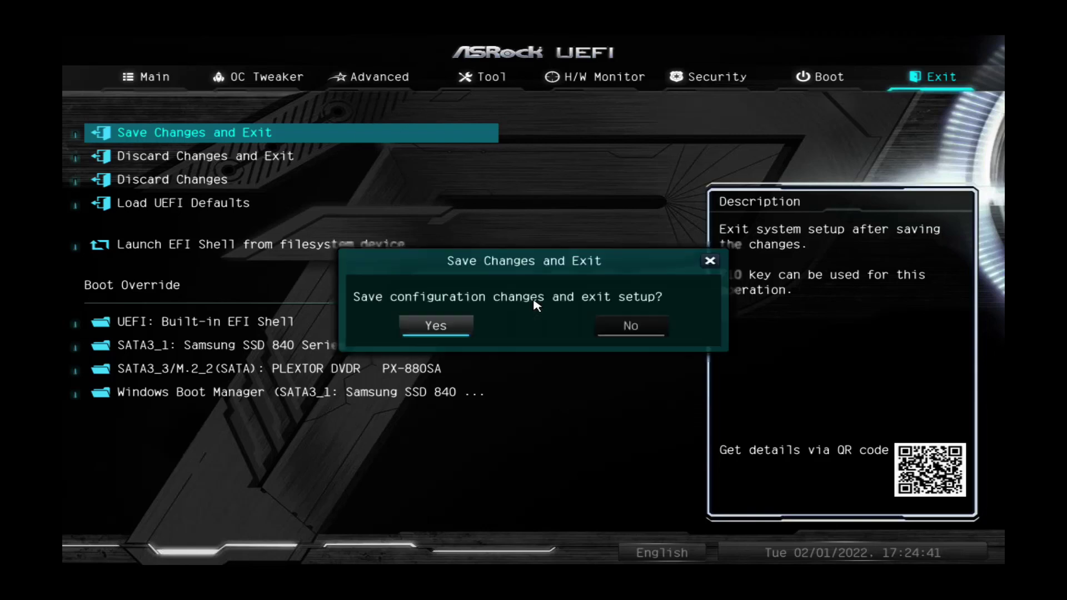